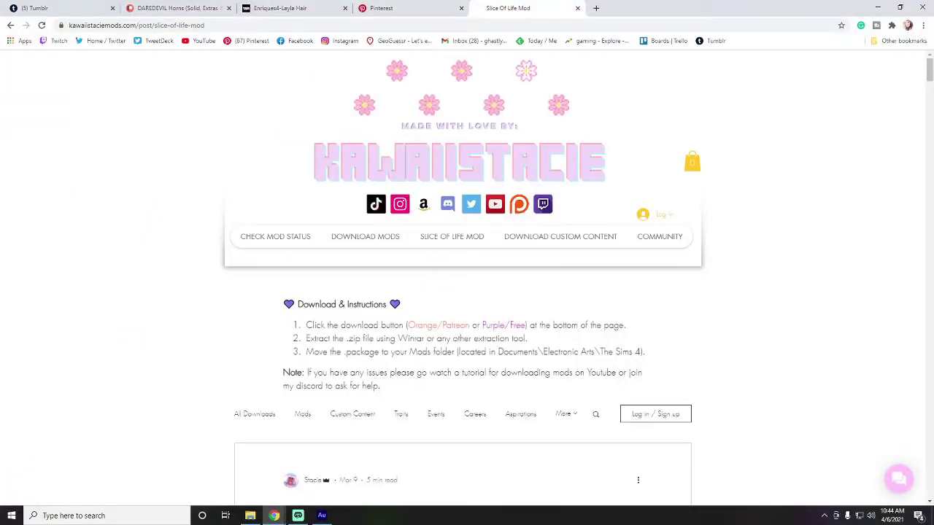
mouse_move(659, 236)
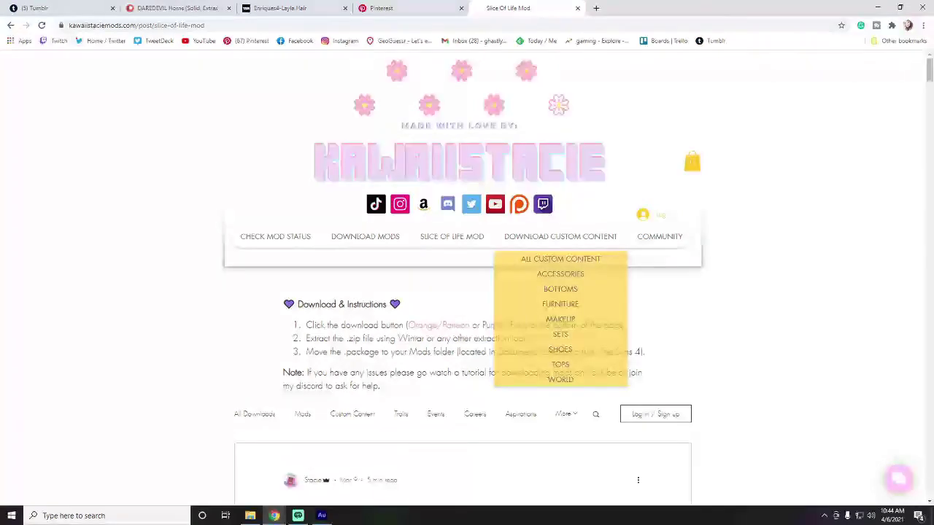
scroll(463, 283, "down", 7)
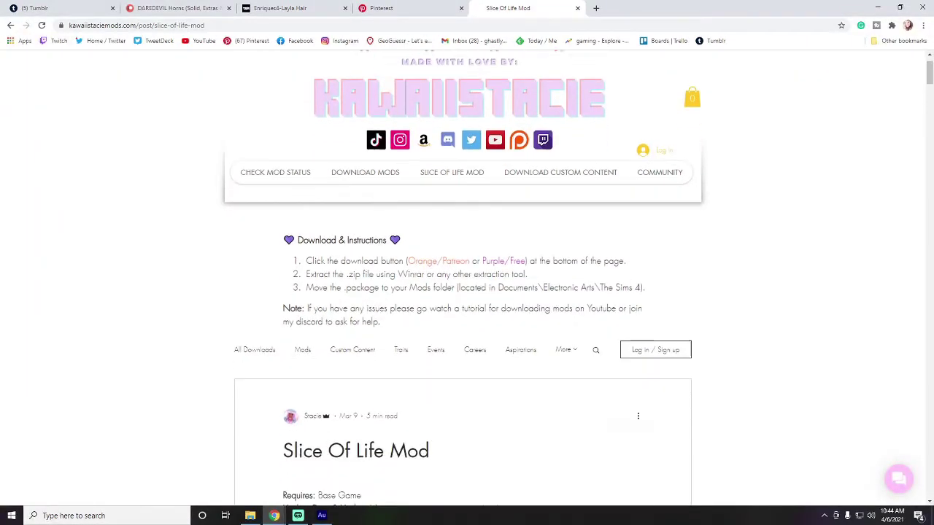
scroll(462, 282, "down", 5)
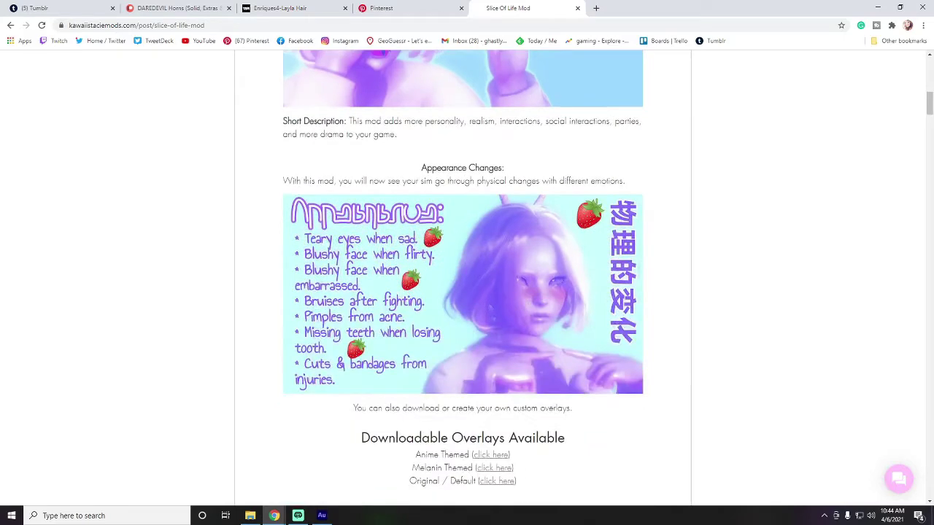
scroll(463, 282, "up", 5)
scroll(463, 282, "up", 5)
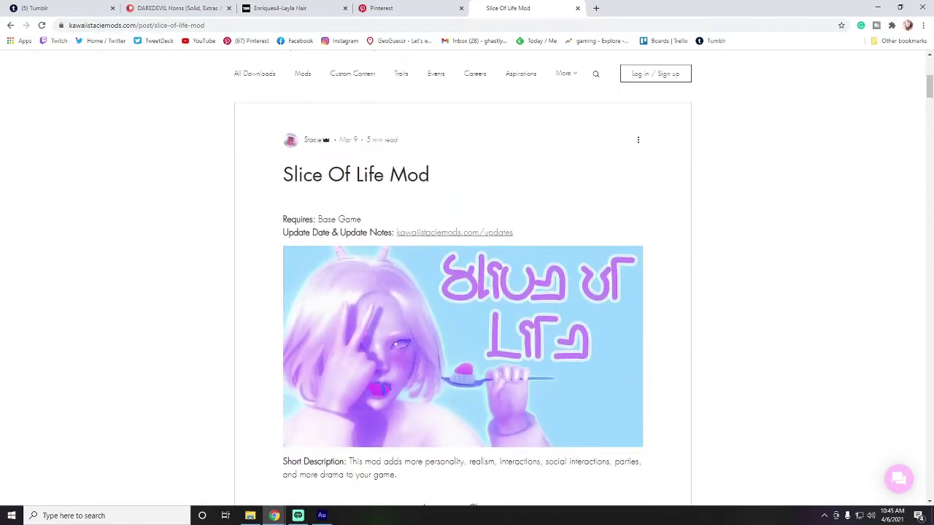
scroll(462, 282, "up", 2)
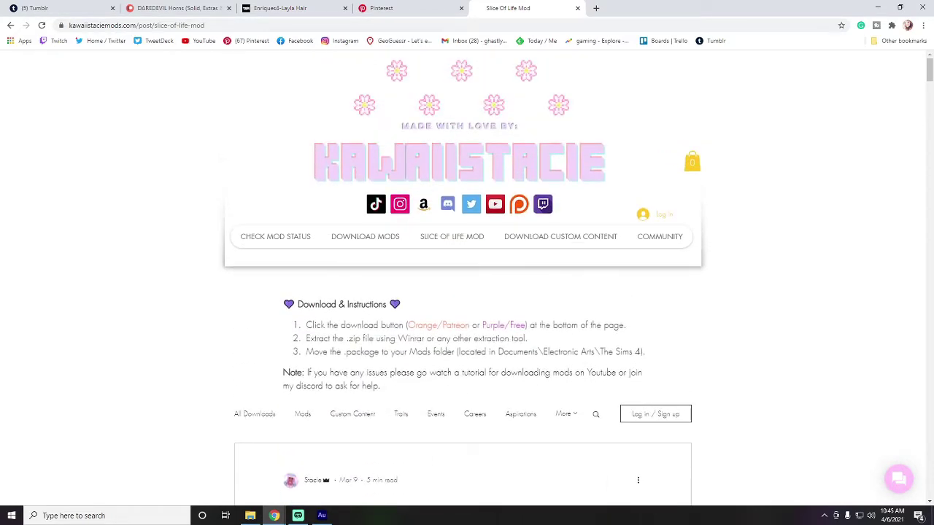
scroll(463, 282, "down", 1)
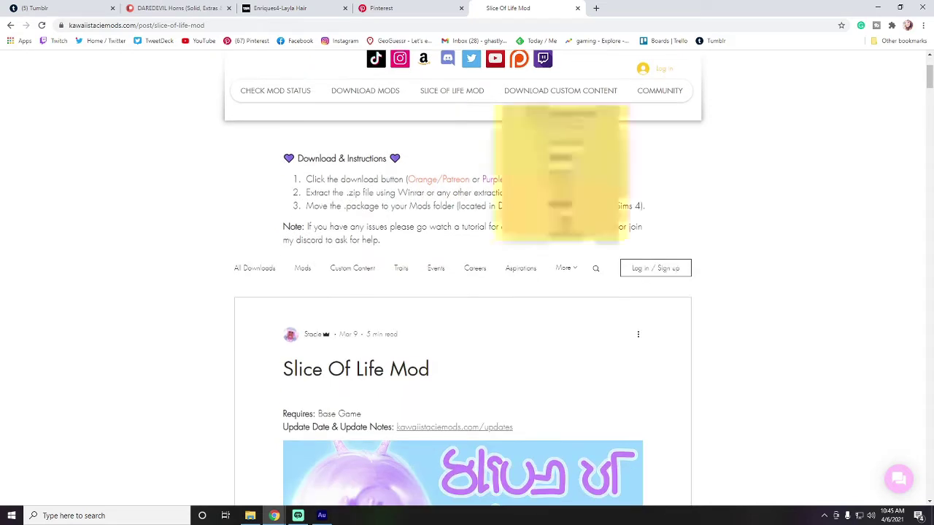
mouse_move(452, 217)
scroll(462, 282, "up", 1)
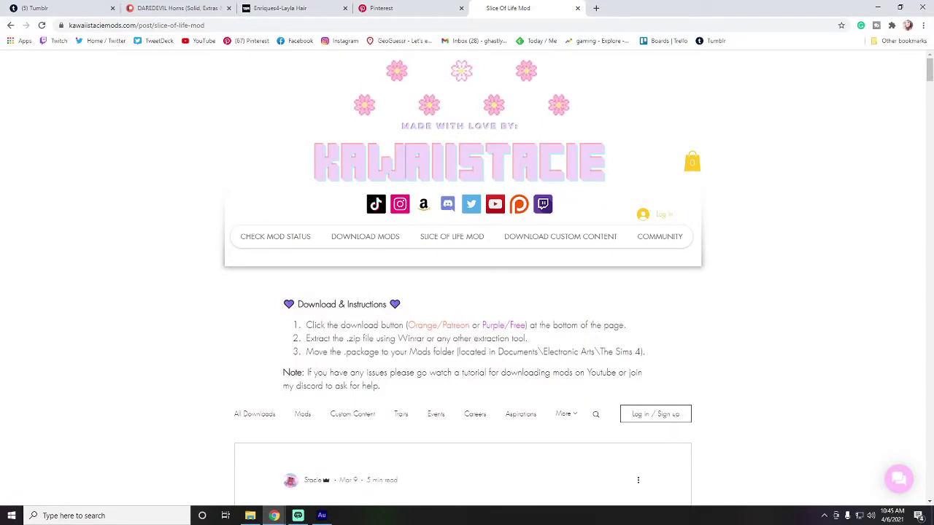
key("ctrl+Tab")
key("ctrl+Tab")
key("ctrl+Tab")
key("ctrl+Tab")
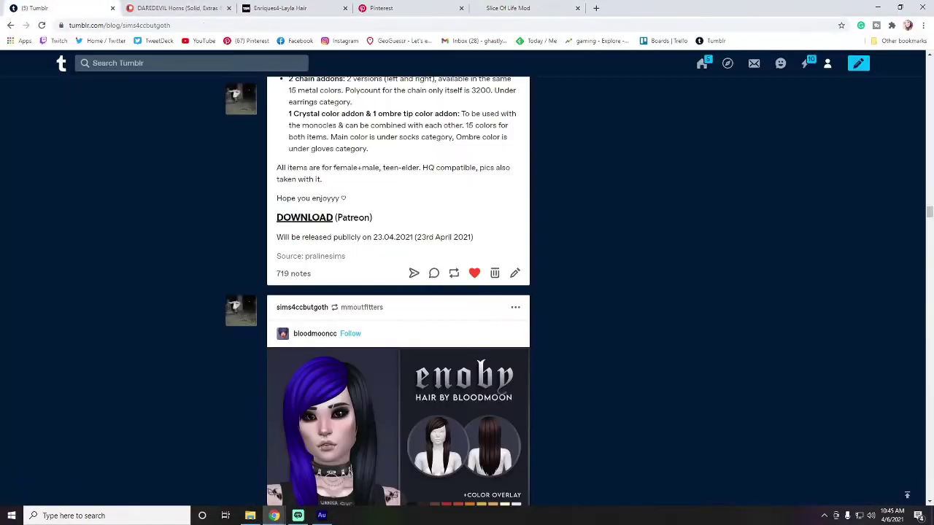
key("ctrl+Tab")
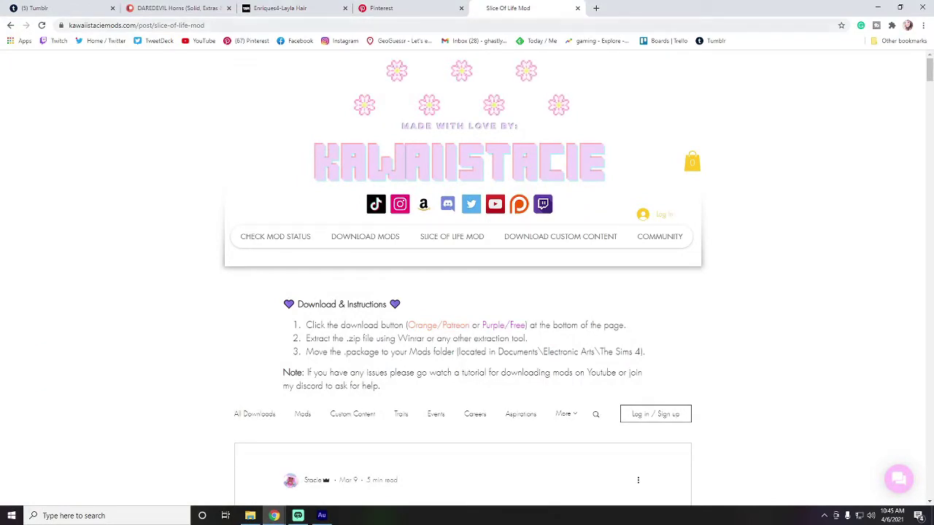
- Switch back to the first Chrome tab with the Tumblr page
key("ctrl+1")
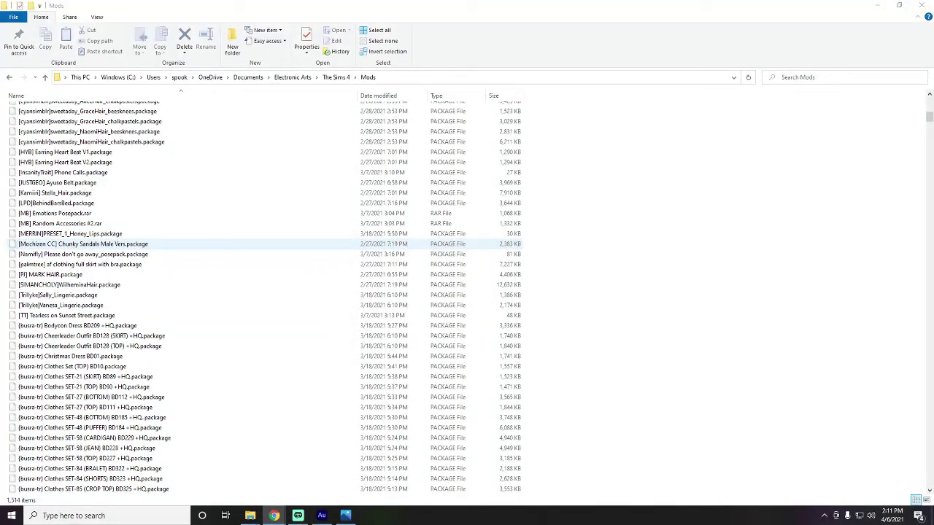
- Minimize the Mods folder, select the WickedWhims ts4script file in WickedWhimsMod, then minimize it
left_click(876, 5)
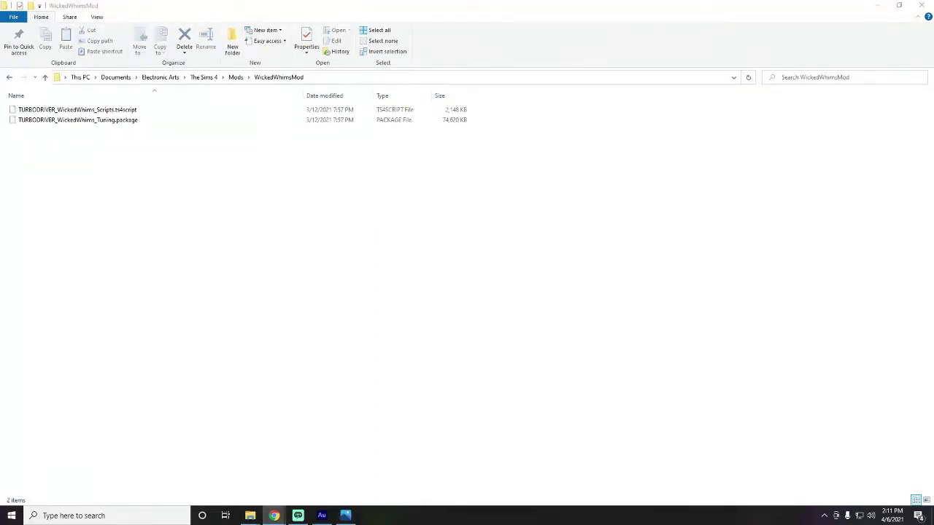
left_click(250, 516)
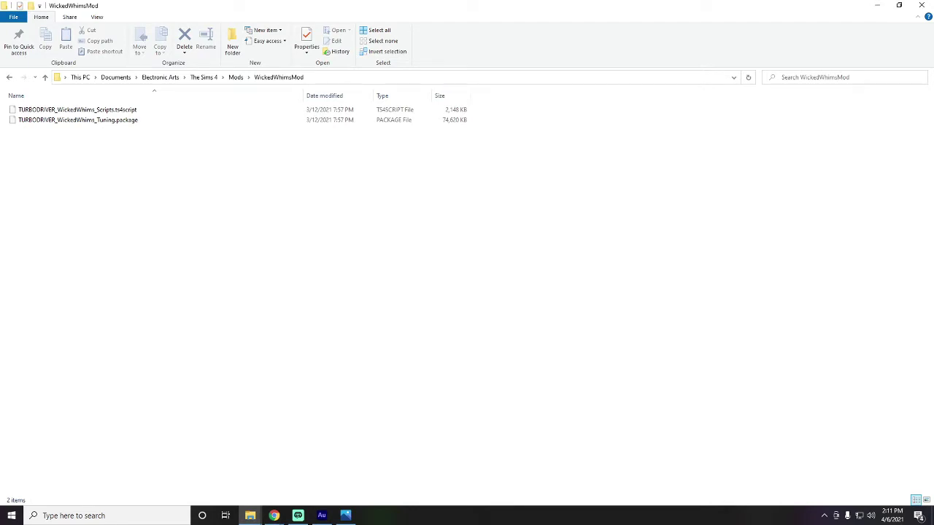
left_click(77, 109)
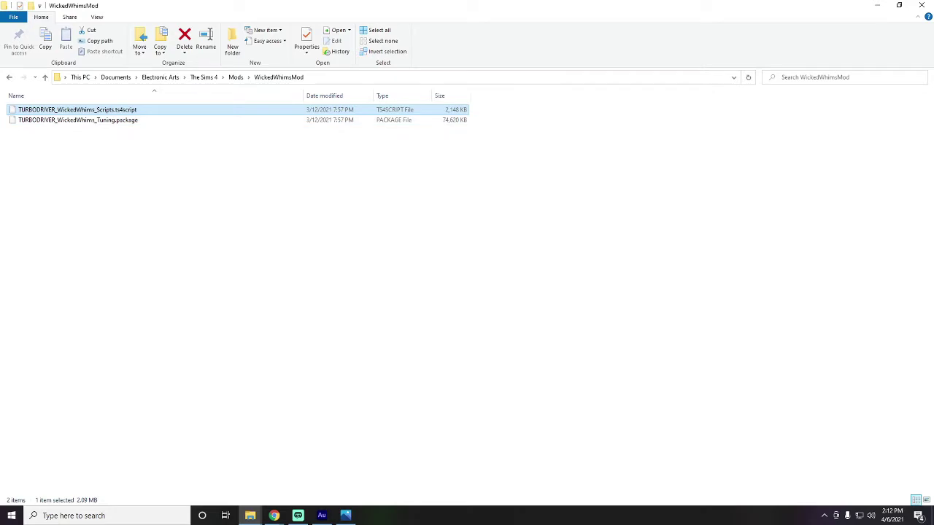
left_click(877, 5)
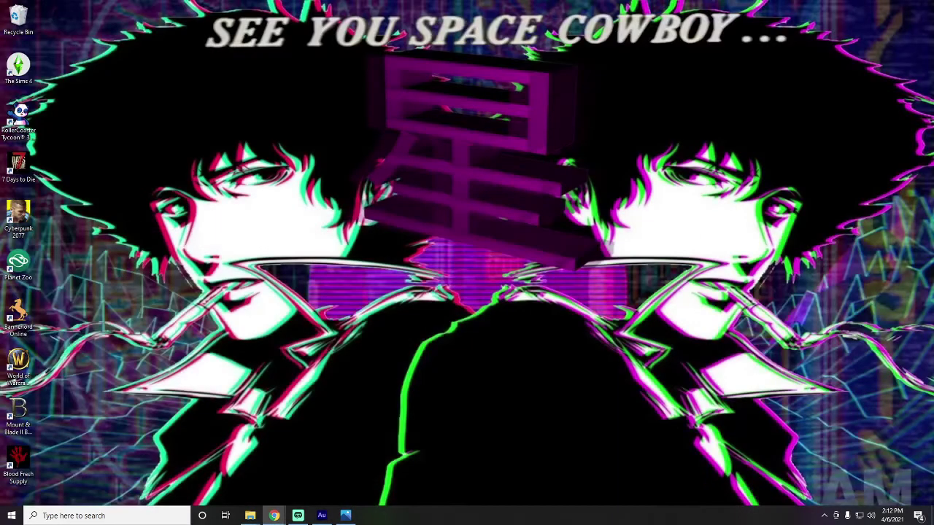
- Enlarge the Windows SmartScreen warning screenshot in Photos with the zoom slider
key("alt+Tab")
left_click(418, 27)
left_click_drag(371, 52, 392, 53)
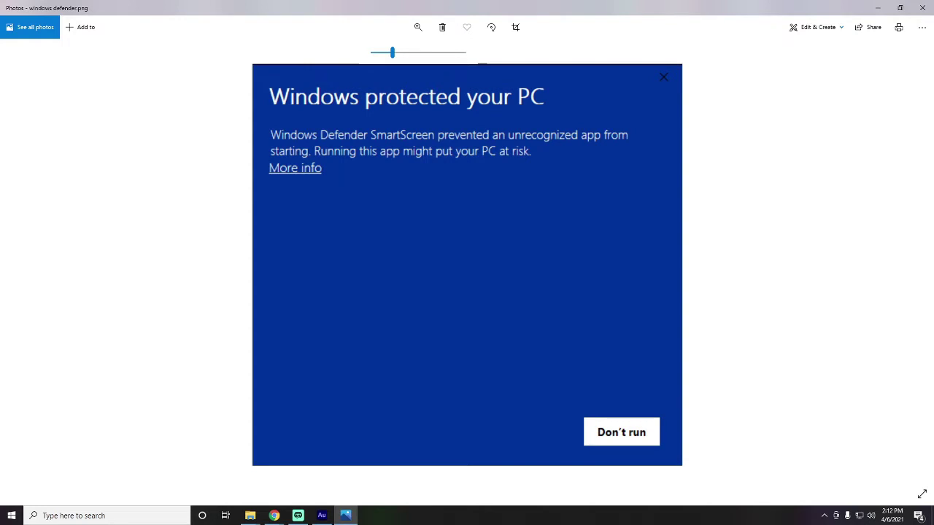
- Minimize Photos and bring back the Chrome window with Tumblr 'sims 4 cc' results
left_click(878, 8)
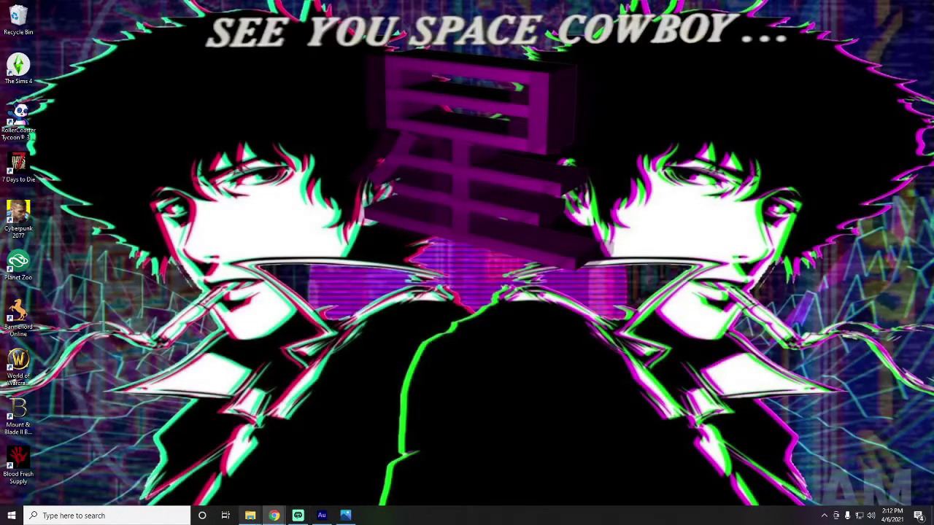
mouse_move(251, 515)
left_click(229, 475)
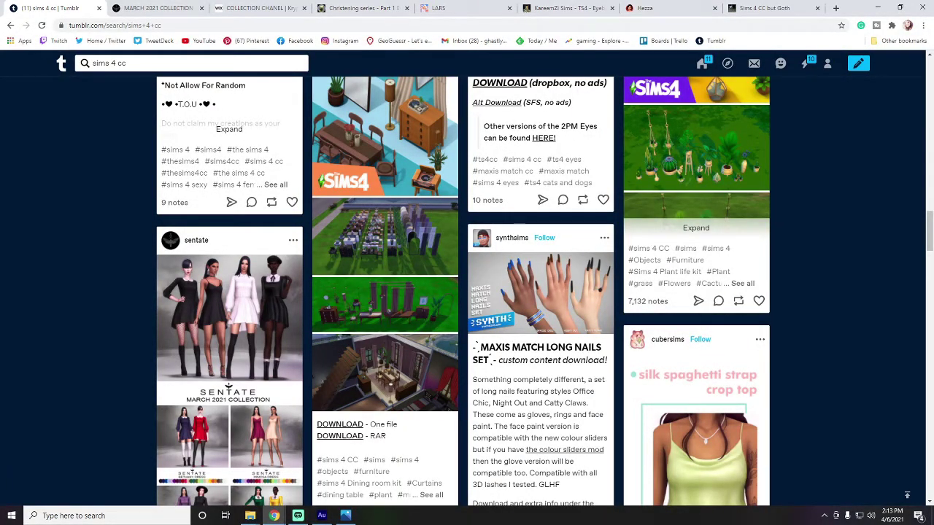
- Open the 'Free on PATREON' link from Sentate's March 2021 Collection post in a new tab
key("ctrl+Tab")
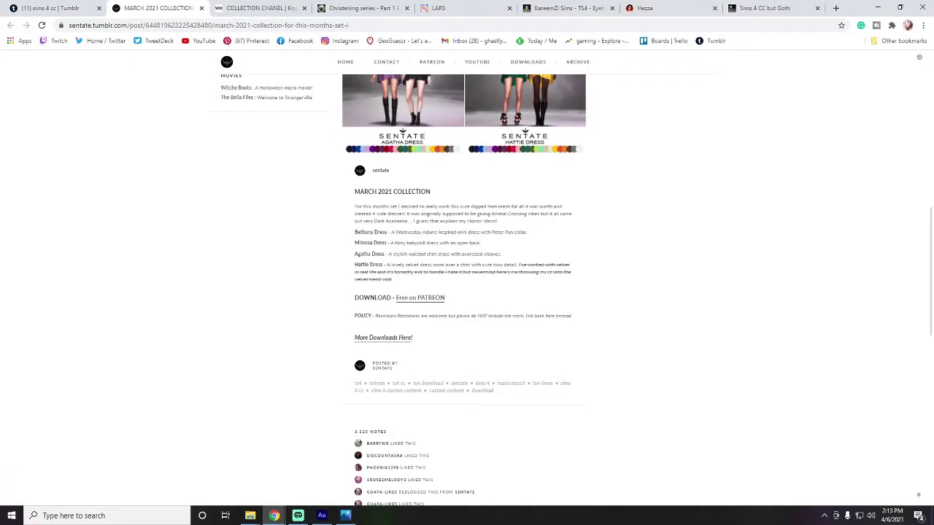
right_click(427, 298)
left_click(456, 304)
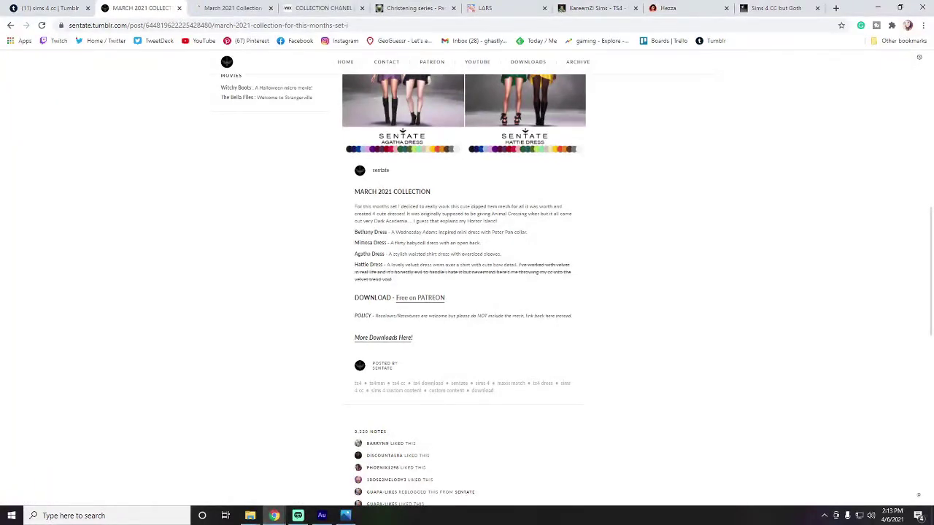
- Go to the Patreon March 2021 Collection tab and scroll to the zip download
key("ctrl+Tab")
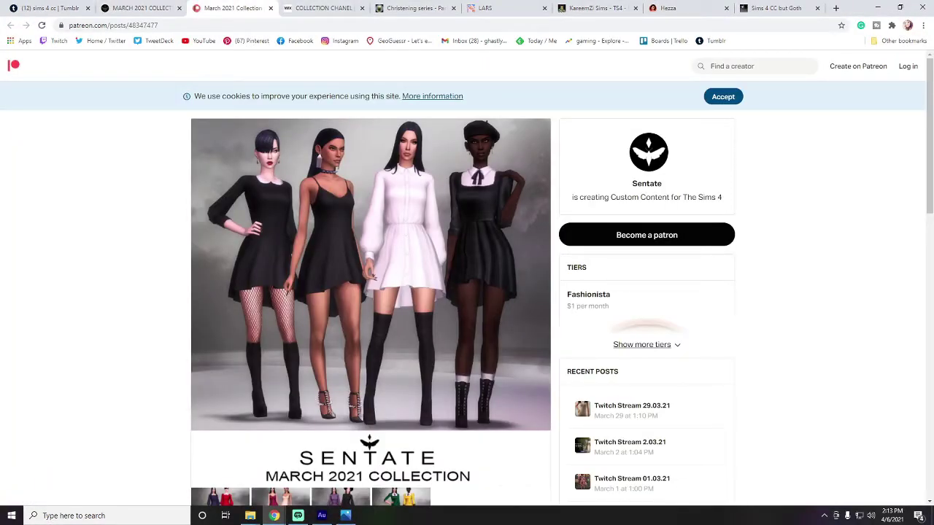
key("ctrl+1")
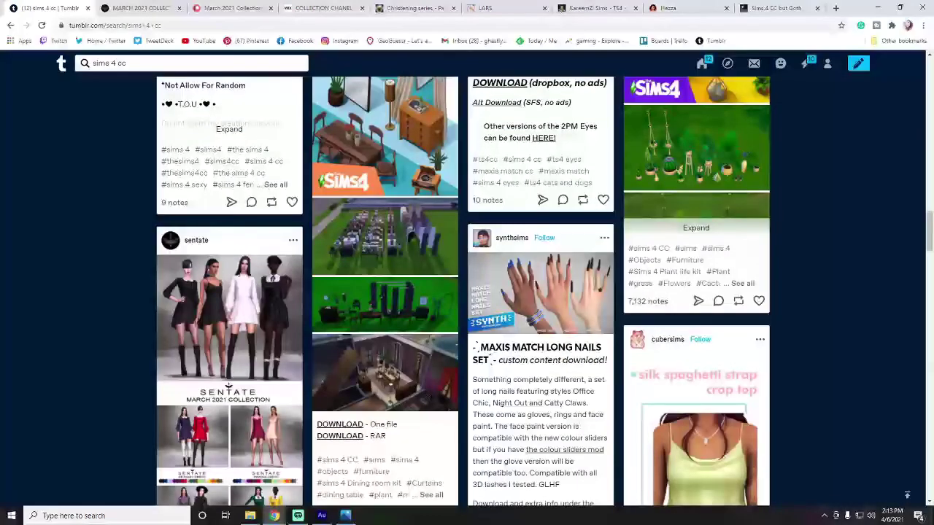
left_click(142, 8)
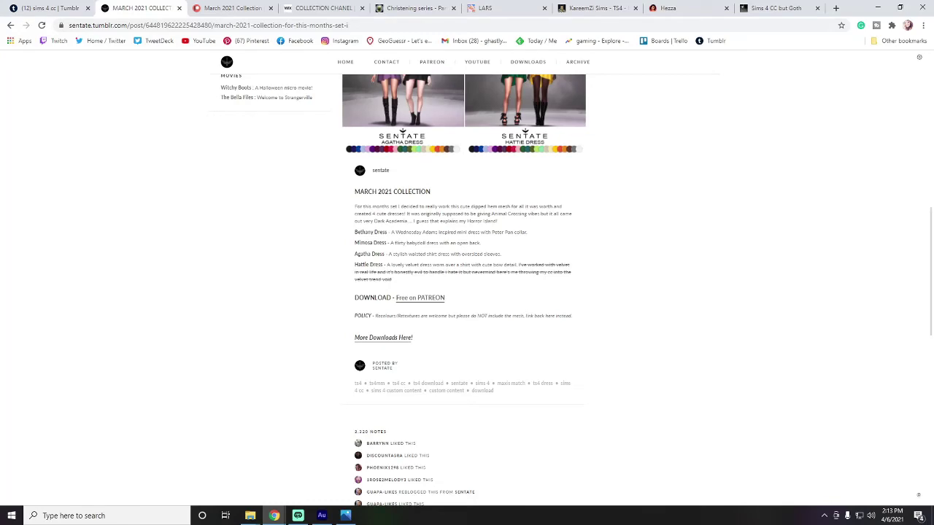
left_click(232, 8)
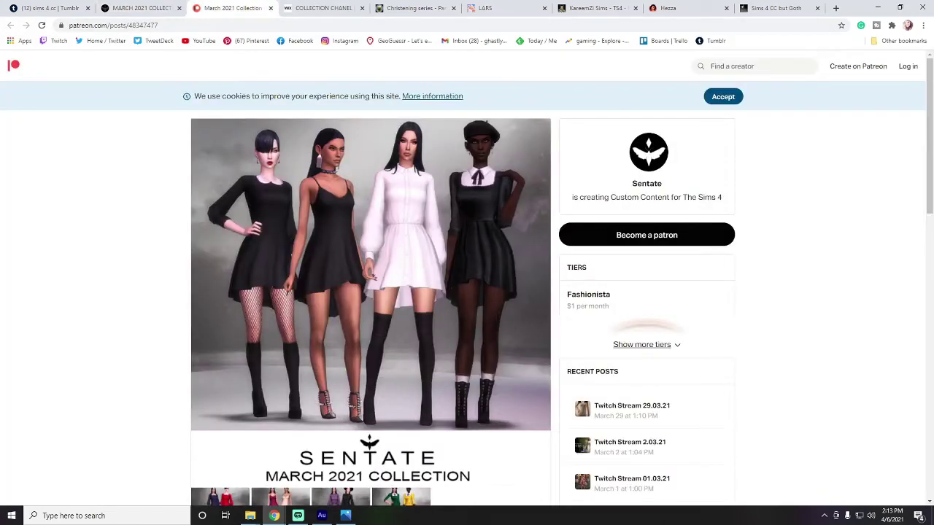
scroll(370, 291, "down", 10)
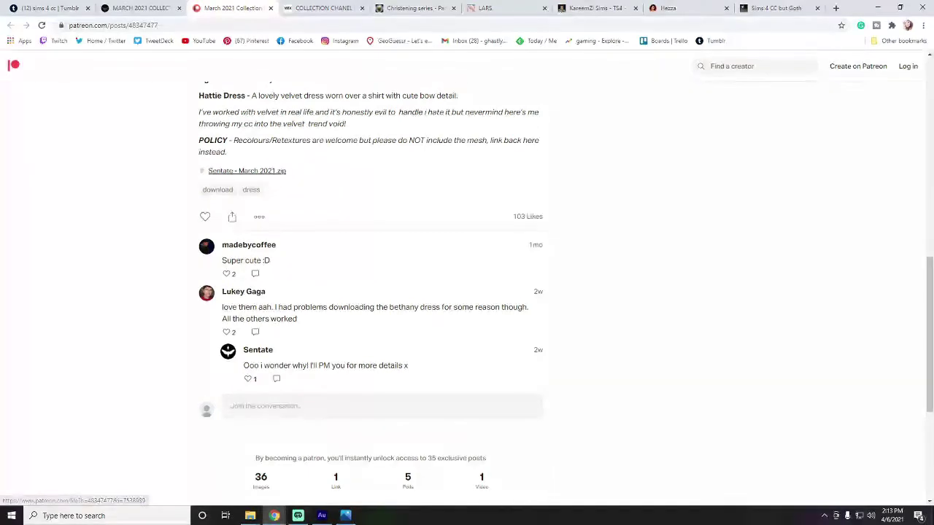
- Download Sentate - March.2021.zip and open its options in the download bar
left_click(246, 170)
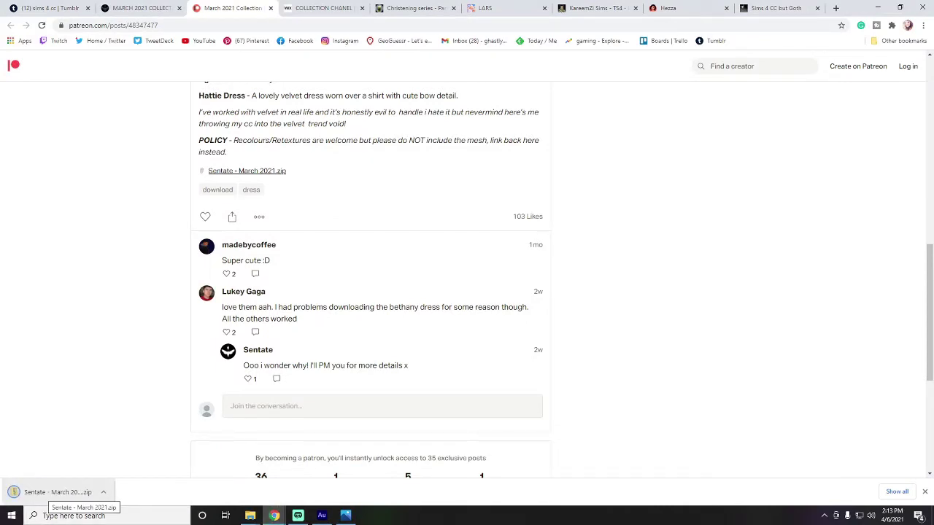
right_click(45, 495)
left_click(88, 450)
- Reload and close the Patreon tab, then follow the COLLECTION CHANEL download link
key("F5")
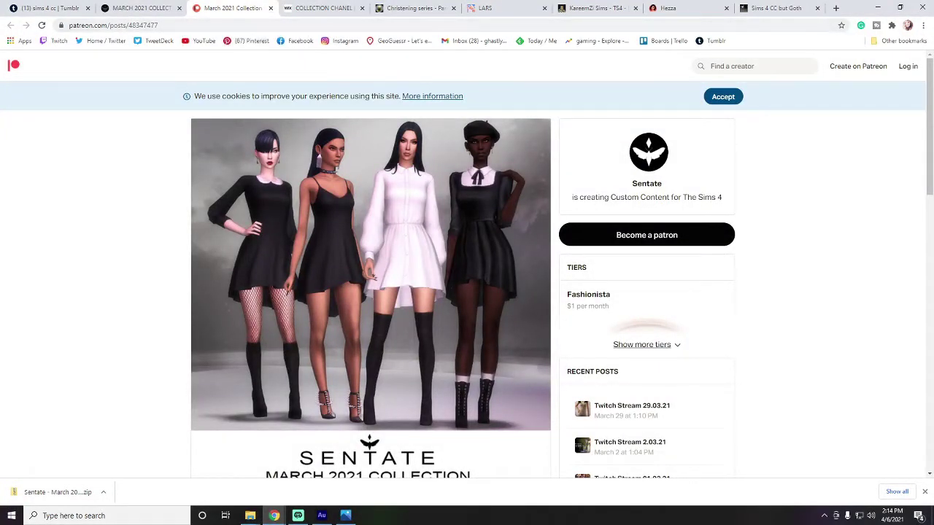
left_click(271, 8)
left_click(278, 390)
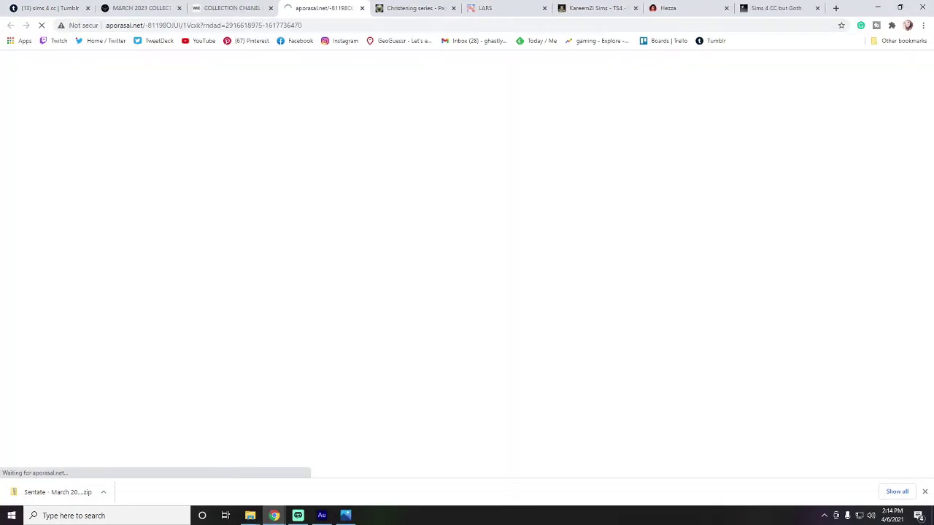